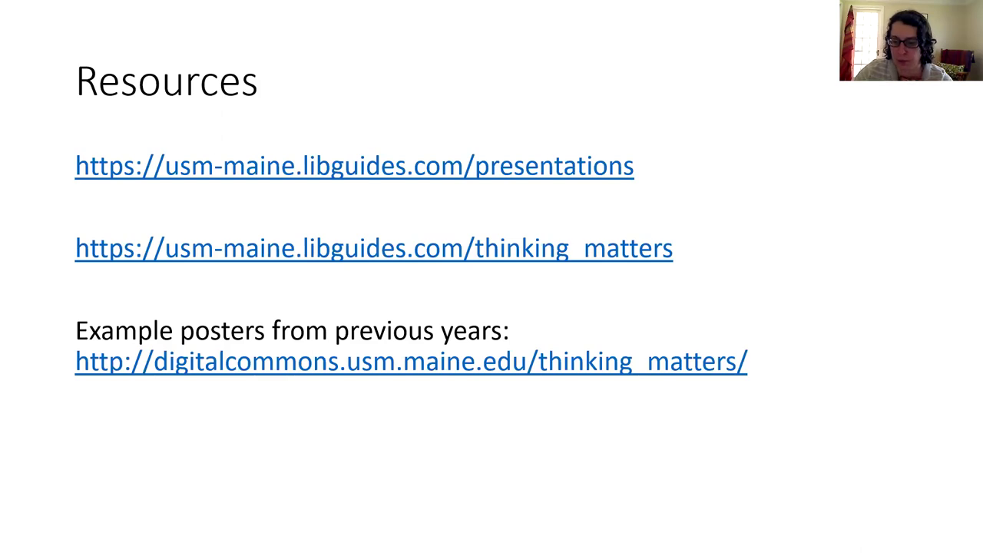
Step: Leave the slide show and return to editing the blank Presentation3
{"action": "key", "text": "alt+Tab"}
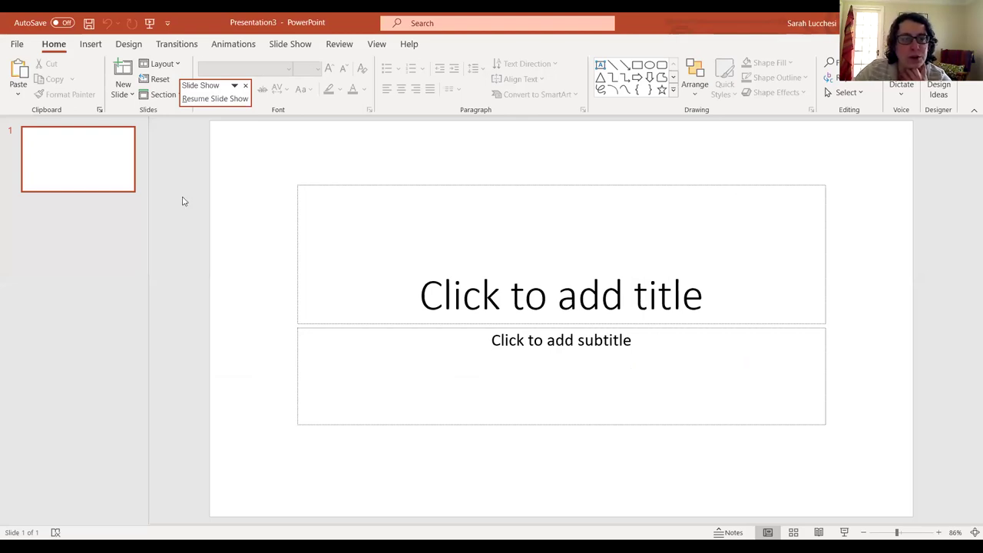
Step: Dismiss the leftover slide show toolbar and switch the slide to the Blank layout
{"action": "left_click", "coordinate": [245, 85]}
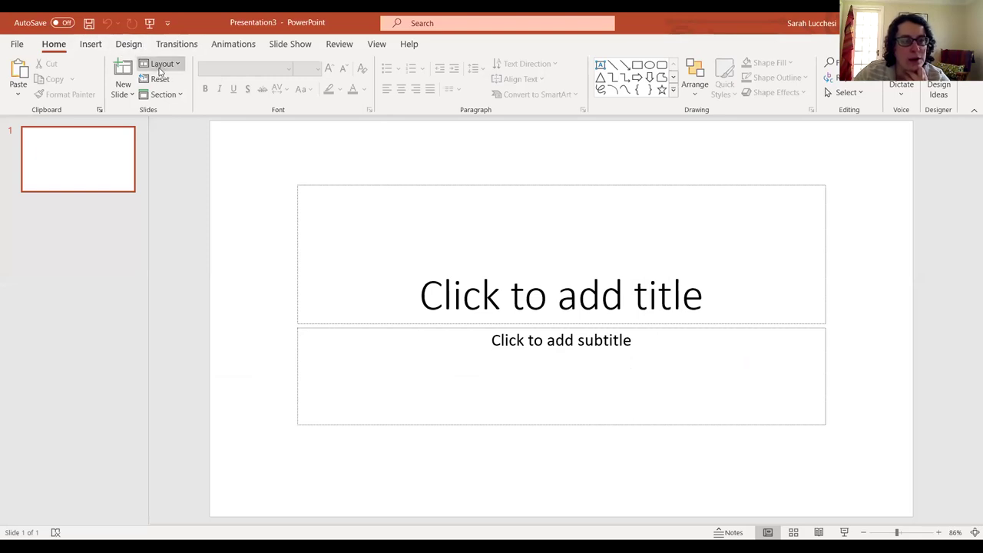
{"action": "left_click", "coordinate": [160, 68]}
{"action": "left_click", "coordinate": [174, 237]}
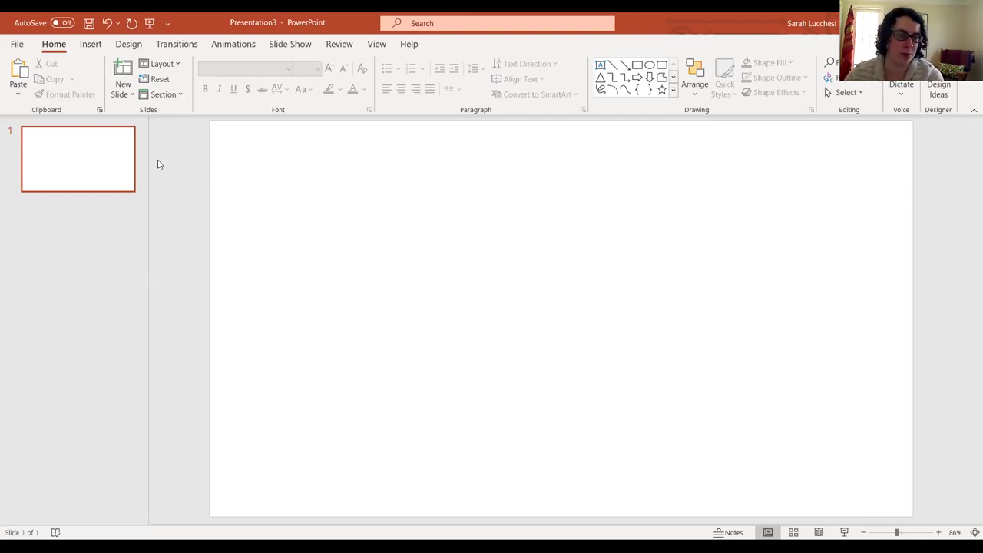
Step: Set a custom slide size of 48 × 36 inches and choose Ensure Fit
{"action": "left_click", "coordinate": [129, 46]}
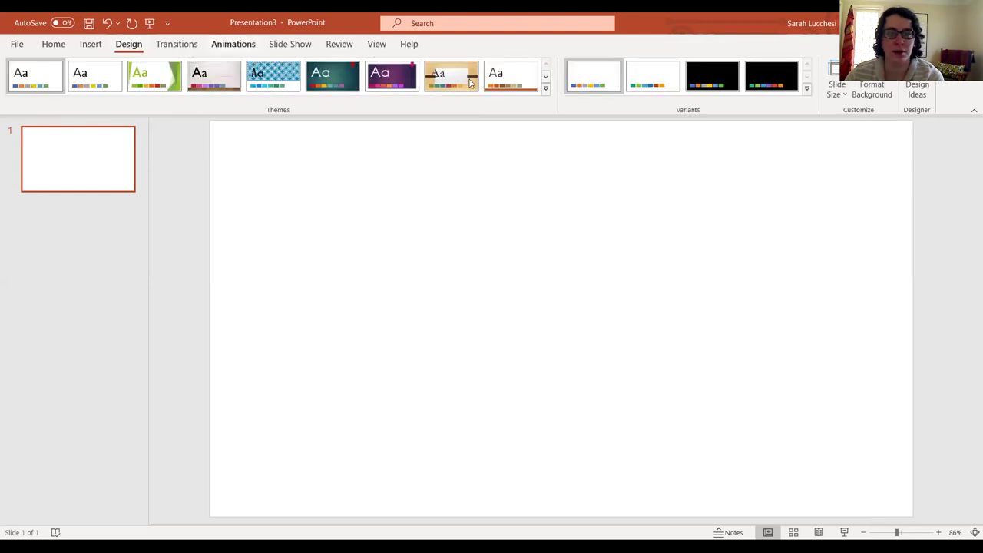
{"action": "left_click", "coordinate": [834, 76]}
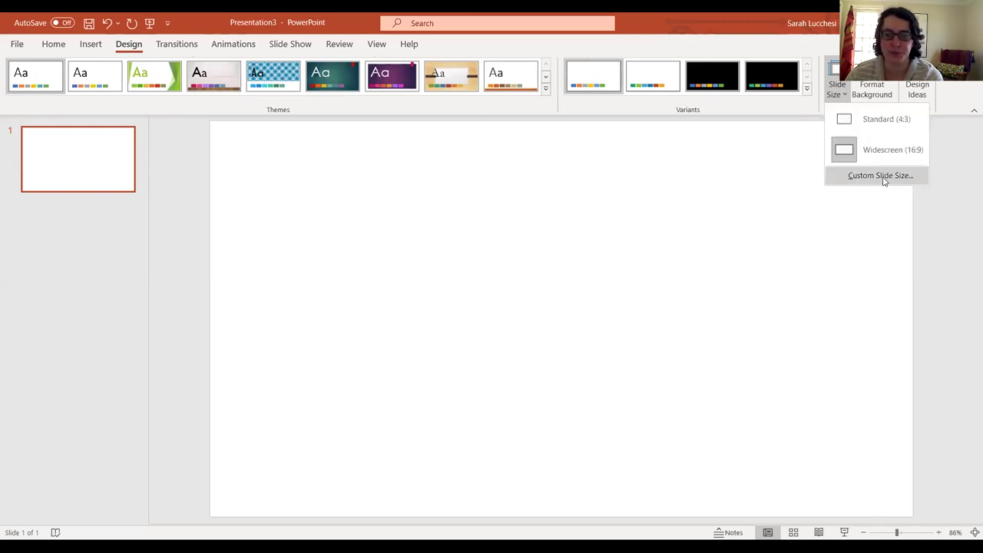
{"action": "left_click", "coordinate": [881, 175]}
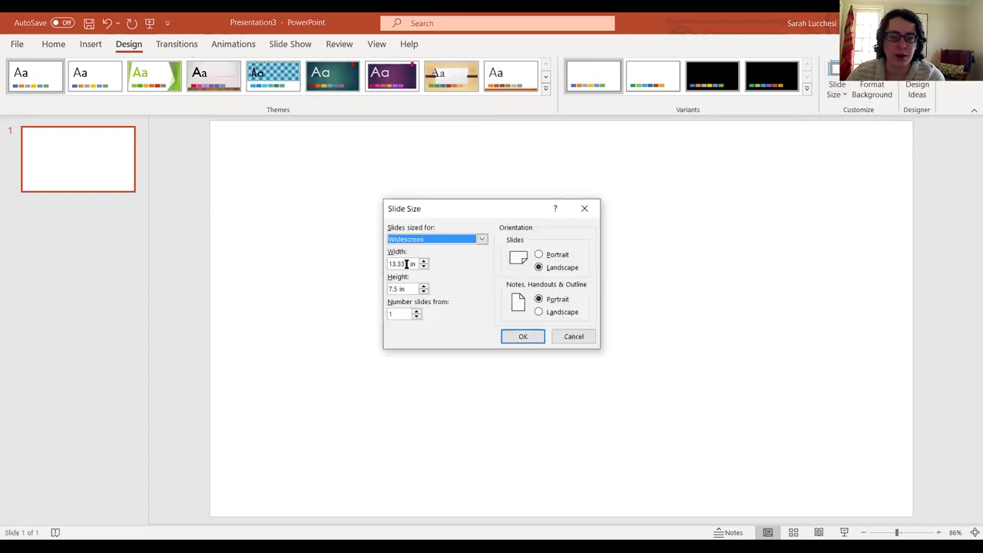
{"action": "left_click_drag", "start_coordinate": [406, 264], "coordinate": [388, 264]}
{"action": "type", "text": "4"}
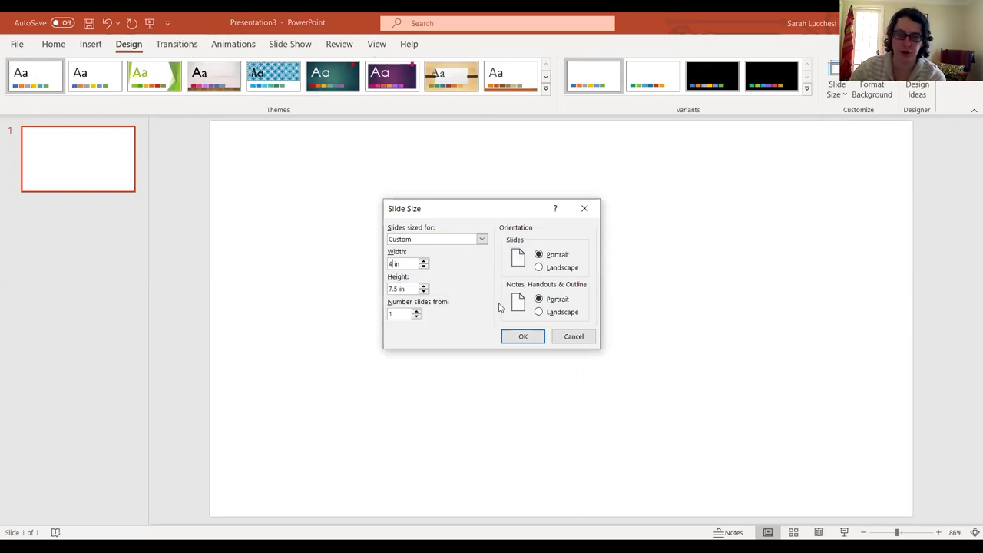
{"action": "type", "text": "8"}
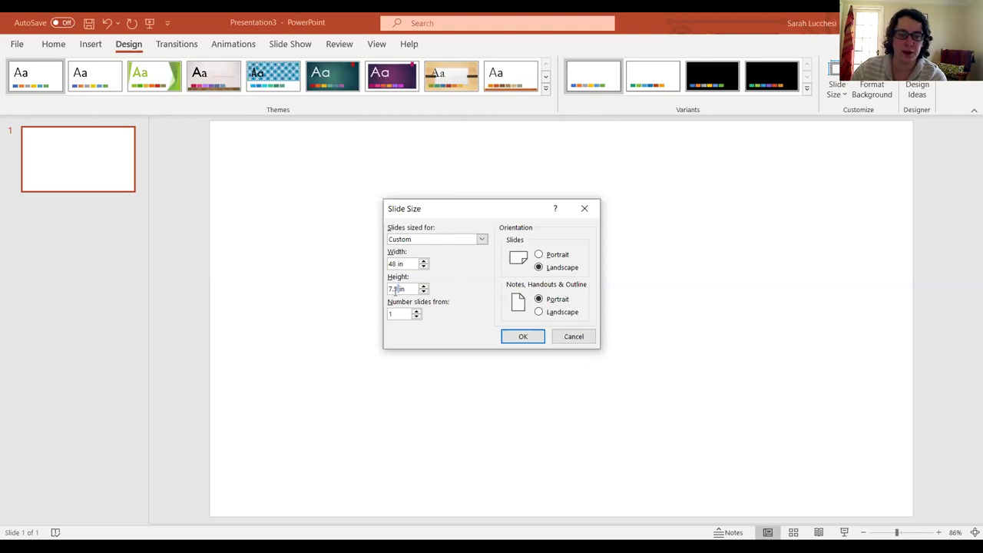
{"action": "left_click_drag", "start_coordinate": [396, 289], "coordinate": [382, 294]}
{"action": "type", "text": "36"}
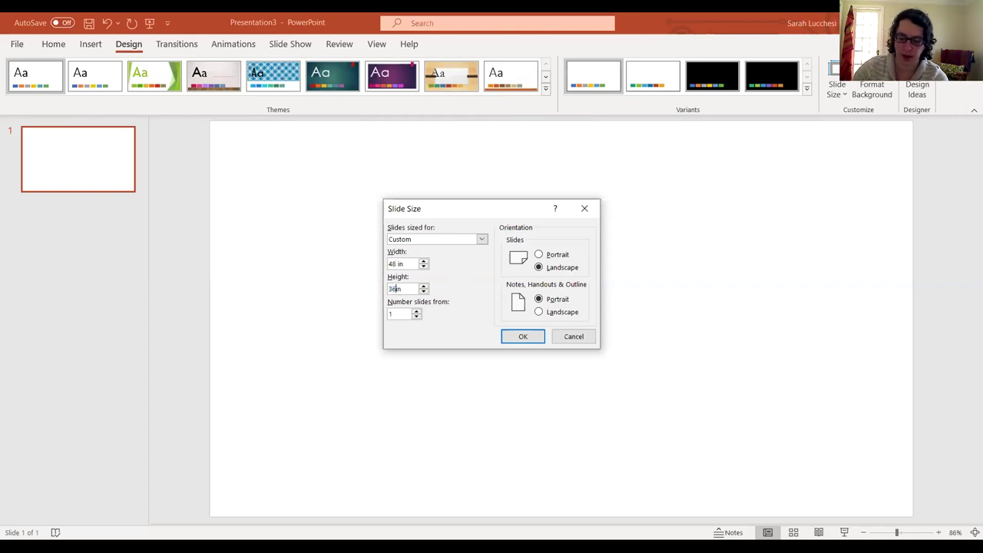
{"action": "left_click", "coordinate": [523, 339]}
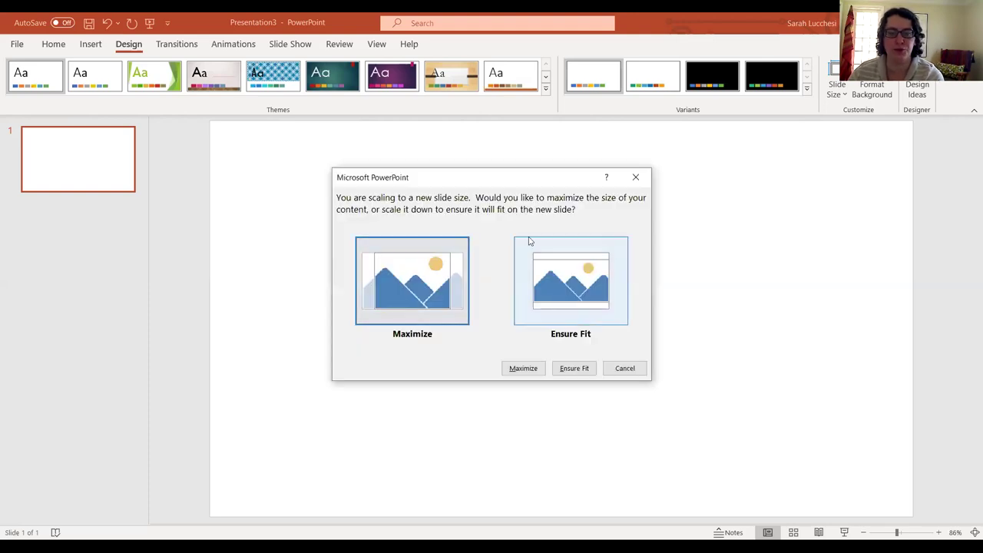
{"action": "left_click", "coordinate": [550, 282]}
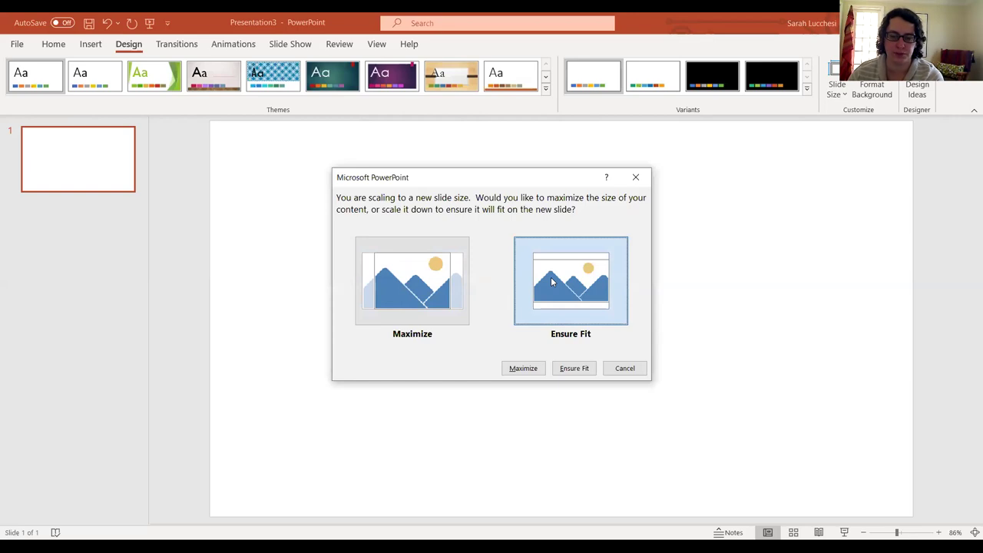
{"action": "left_click", "coordinate": [551, 282]}
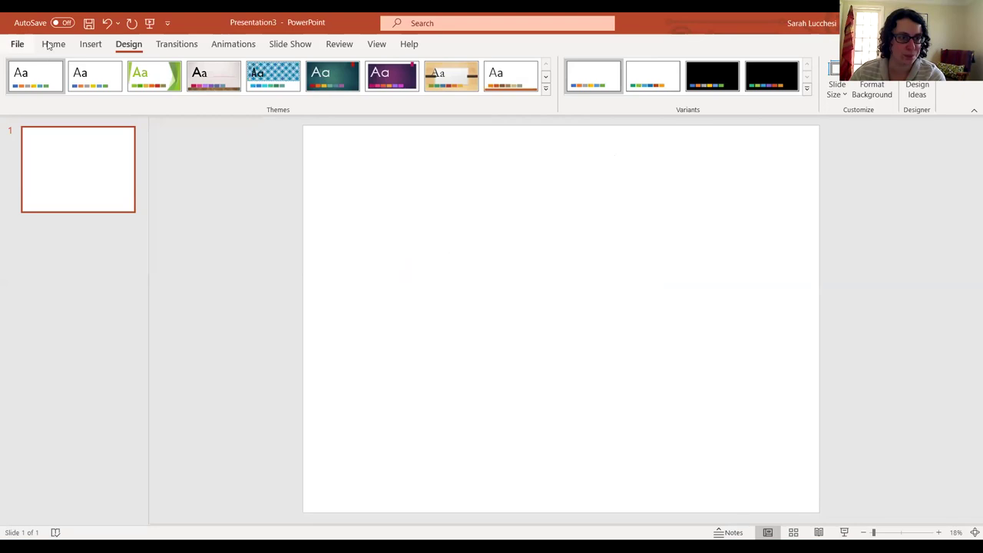
Step: Draw a new text box on the poster just left of its centre
{"action": "left_click", "coordinate": [53, 45]}
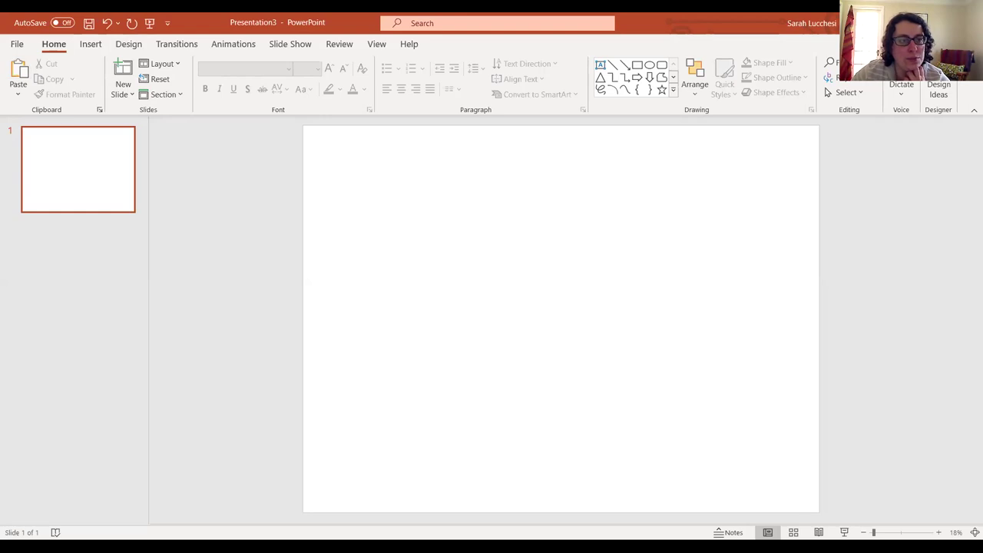
{"action": "left_click", "coordinate": [91, 44]}
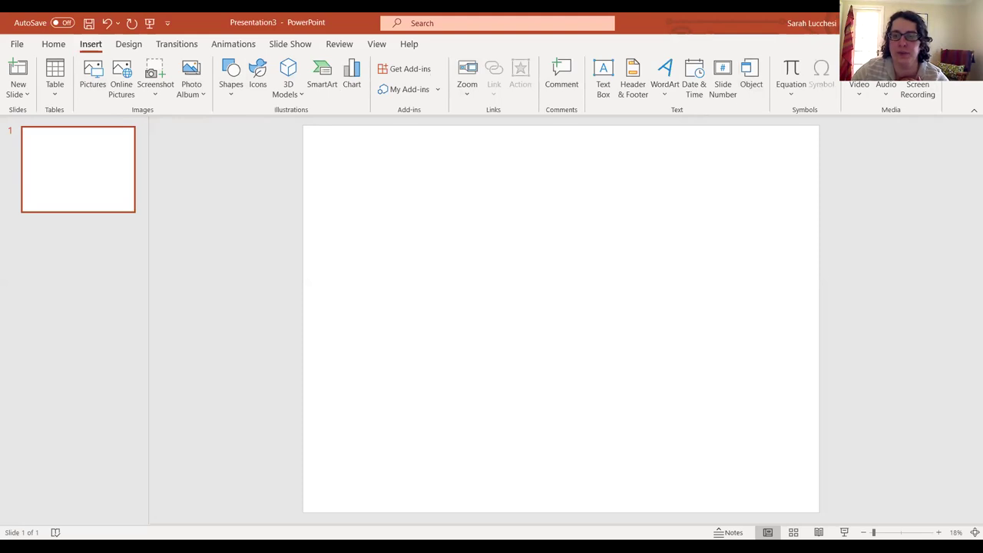
{"action": "left_click", "coordinate": [603, 77]}
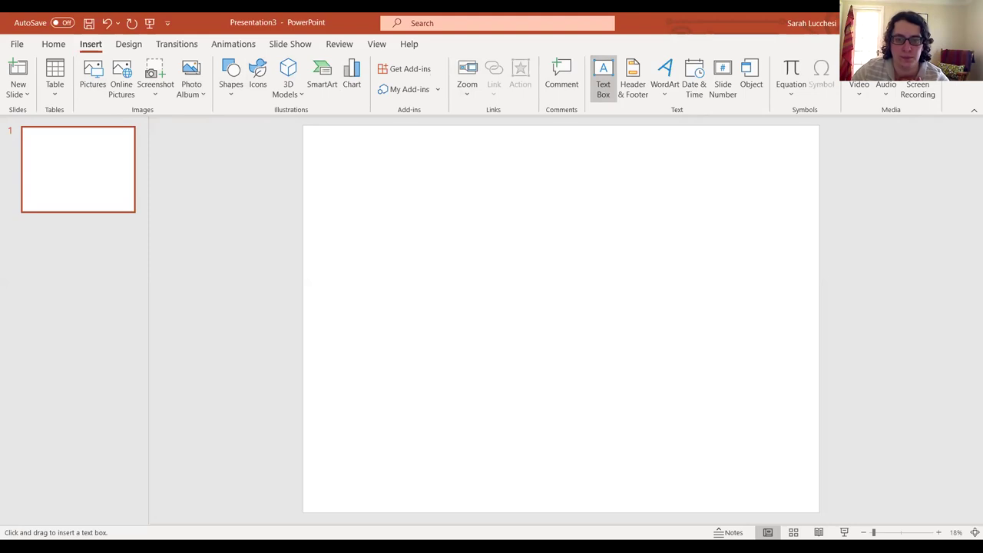
{"action": "mouse_move", "coordinate": [376, 281]}
{"action": "left_mouse_down"}
{"action": "mouse_move", "coordinate": [401, 280]}
{"action": "mouse_move", "coordinate": [532, 338]}
{"action": "left_mouse_up"}
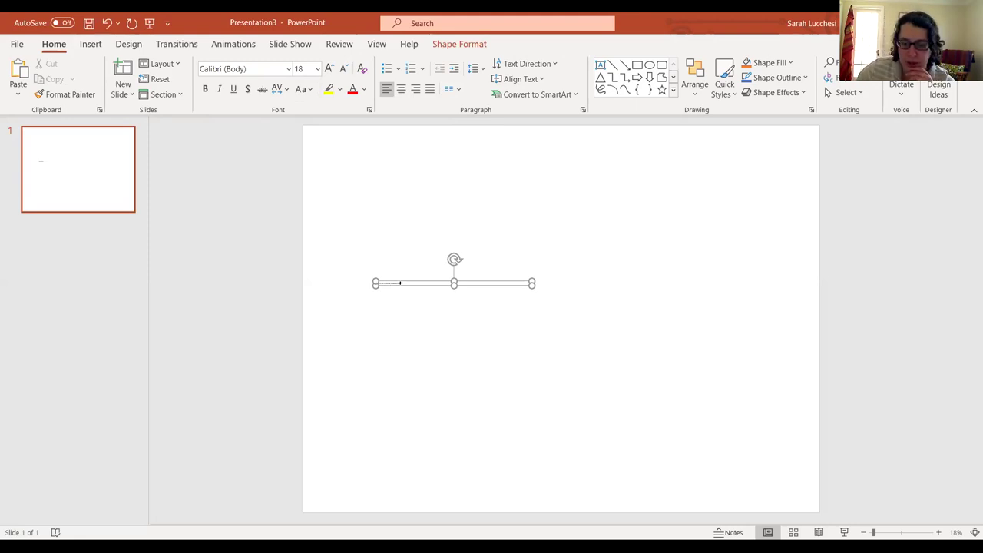
Step: Select the text in the box and zoom the slide view in to 100%
{"action": "key", "text": "ctrl+a"}
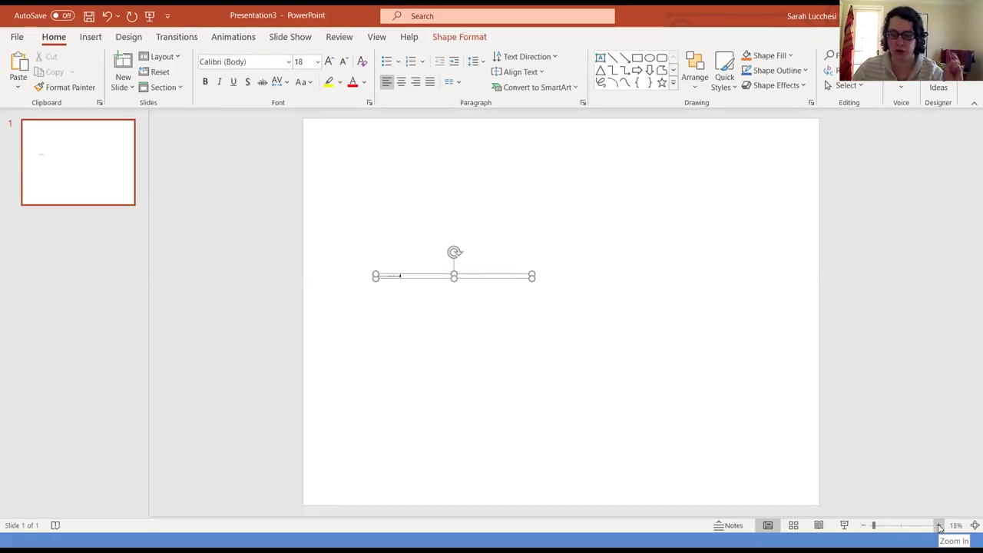
{"action": "left_click", "coordinate": [938, 527]}
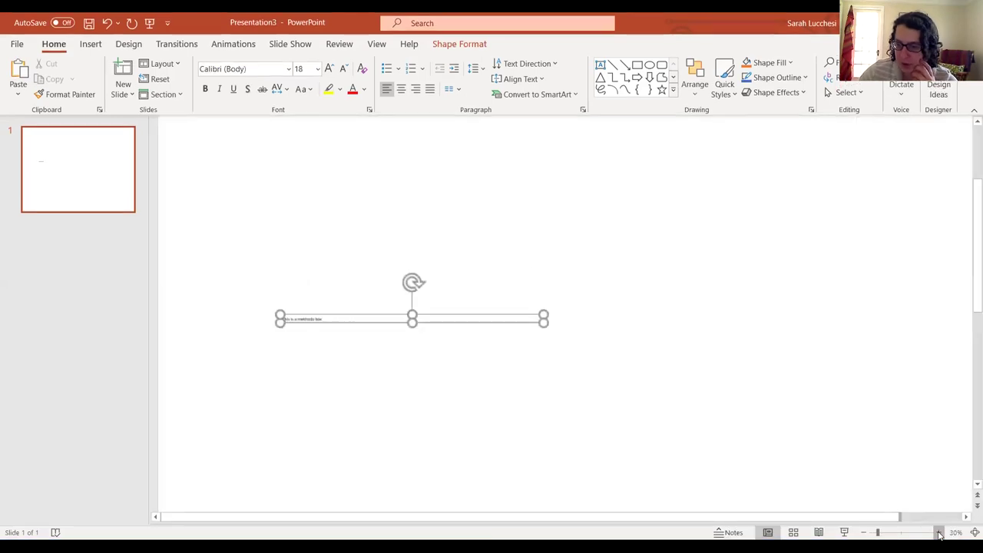
{"action": "left_click", "coordinate": [938, 526]}
{"action": "left_click", "coordinate": [939, 526]}
{"action": "left_click", "coordinate": [938, 527]}
{"action": "left_click", "coordinate": [938, 532]}
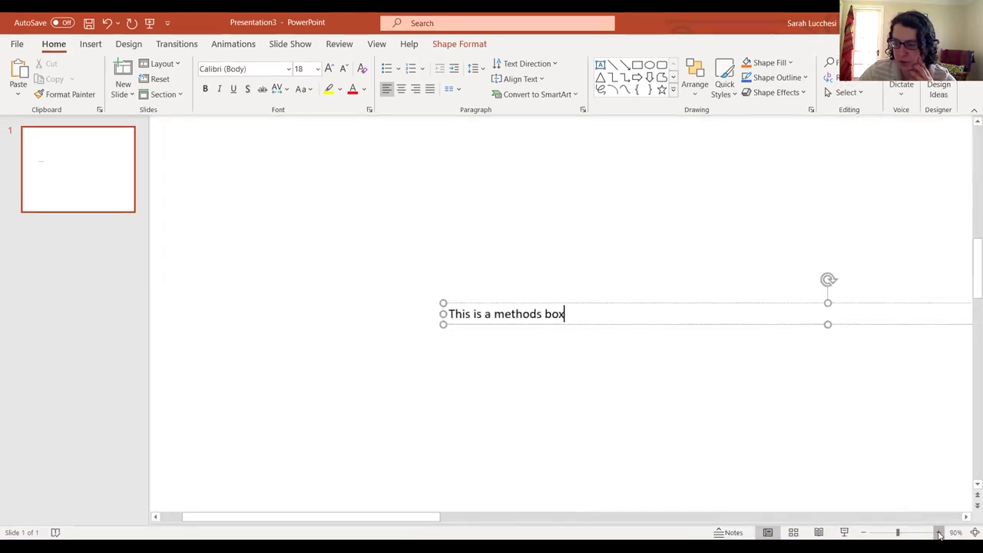
{"action": "left_click", "coordinate": [938, 532]}
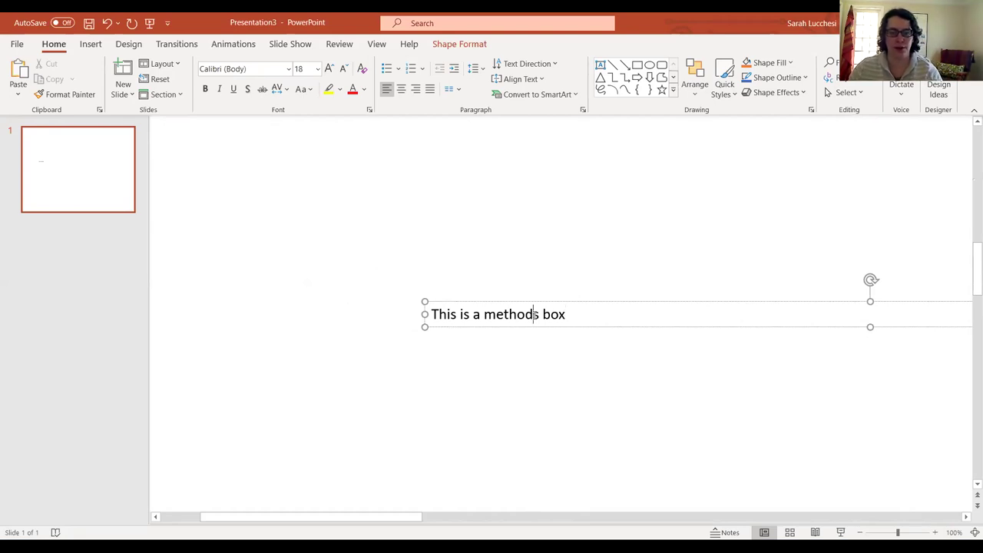
Step: Set the 'This is a methods box' sentence to 32 pt, then deselect the box
{"action": "triple_click", "coordinate": [535, 314]}
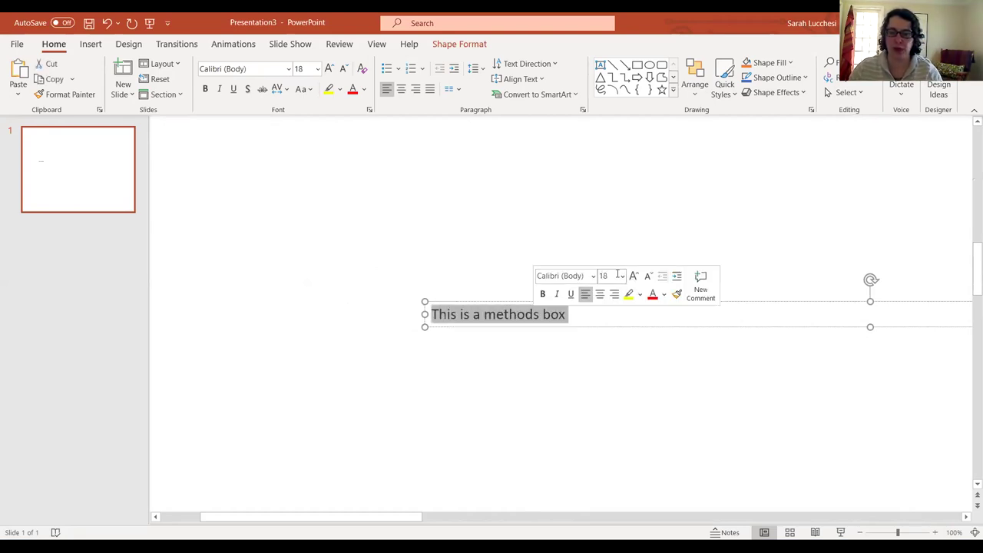
{"action": "left_click", "coordinate": [622, 276]}
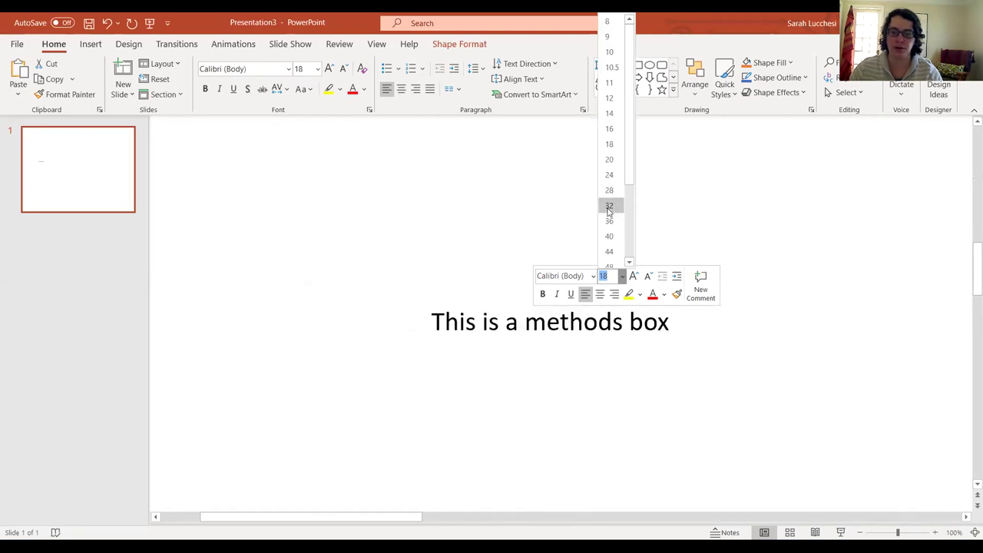
{"action": "left_click", "coordinate": [609, 204]}
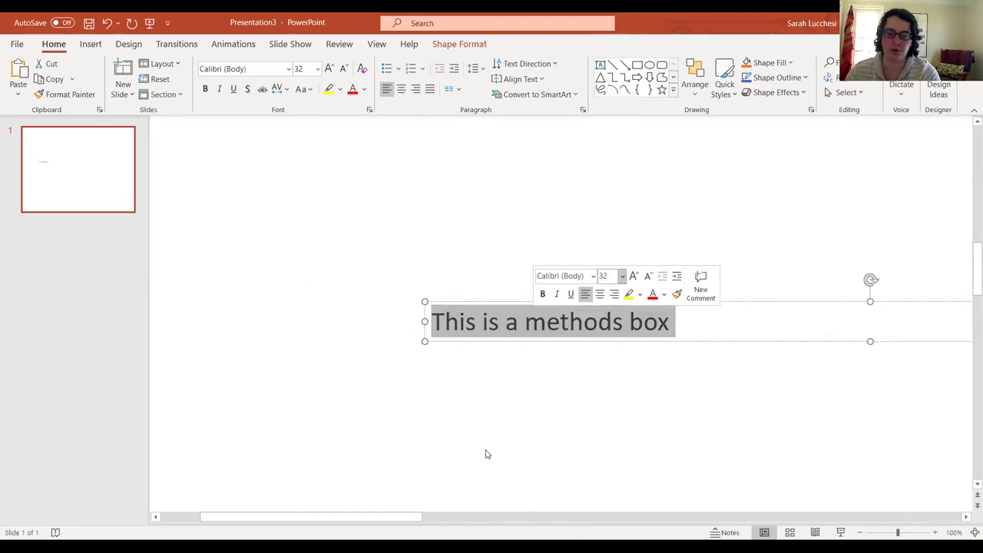
{"action": "left_click", "coordinate": [581, 389]}
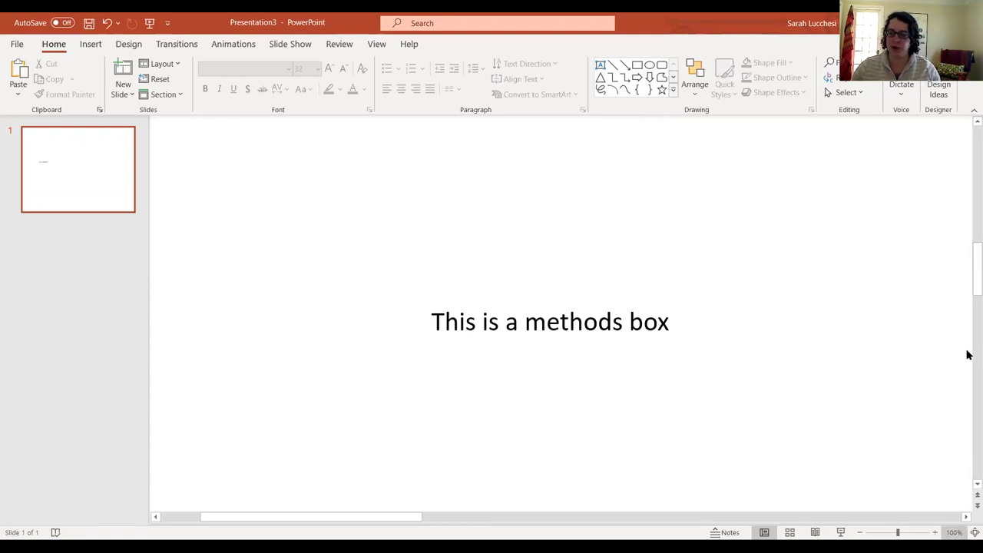
Step: Zoom out to the full poster, drag the methods box up-left, and narrow it
{"action": "mouse_move", "coordinate": [967, 272]}
{"action": "left_mouse_down"}
{"action": "mouse_move", "coordinate": [965, 149]}
{"action": "mouse_move", "coordinate": [972, 391]}
{"action": "left_mouse_up"}
{"action": "mouse_move", "coordinate": [346, 519]}
{"action": "left_mouse_down"}
{"action": "mouse_move", "coordinate": [586, 494]}
{"action": "mouse_move", "coordinate": [483, 530]}
{"action": "mouse_move", "coordinate": [369, 516]}
{"action": "mouse_move", "coordinate": [533, 503]}
{"action": "left_mouse_up"}
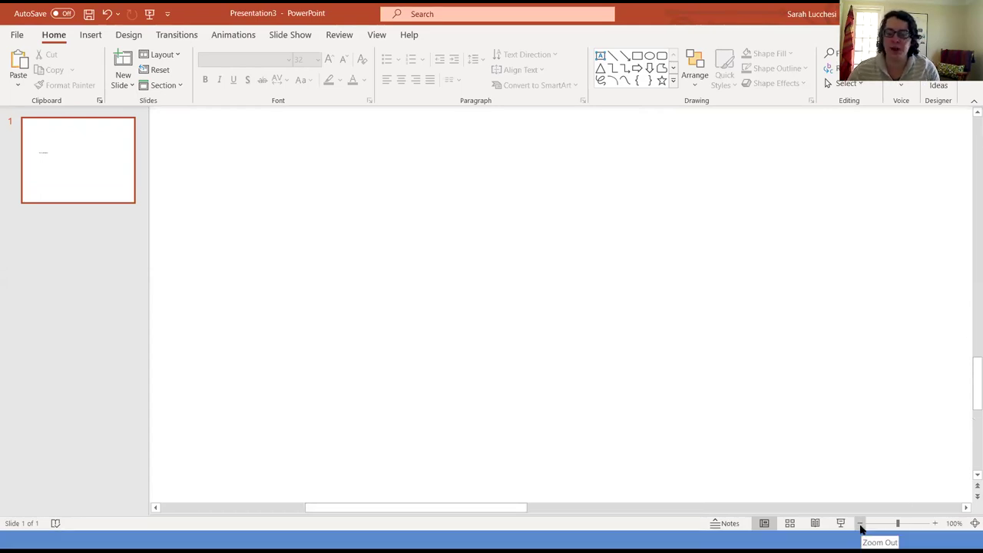
{"action": "left_click", "coordinate": [860, 527]}
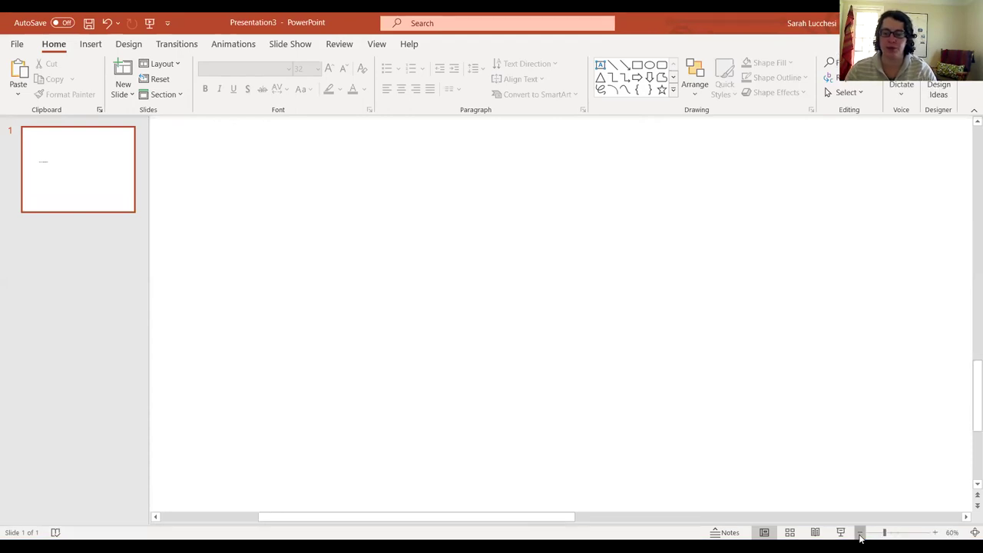
{"action": "left_click", "coordinate": [860, 528]}
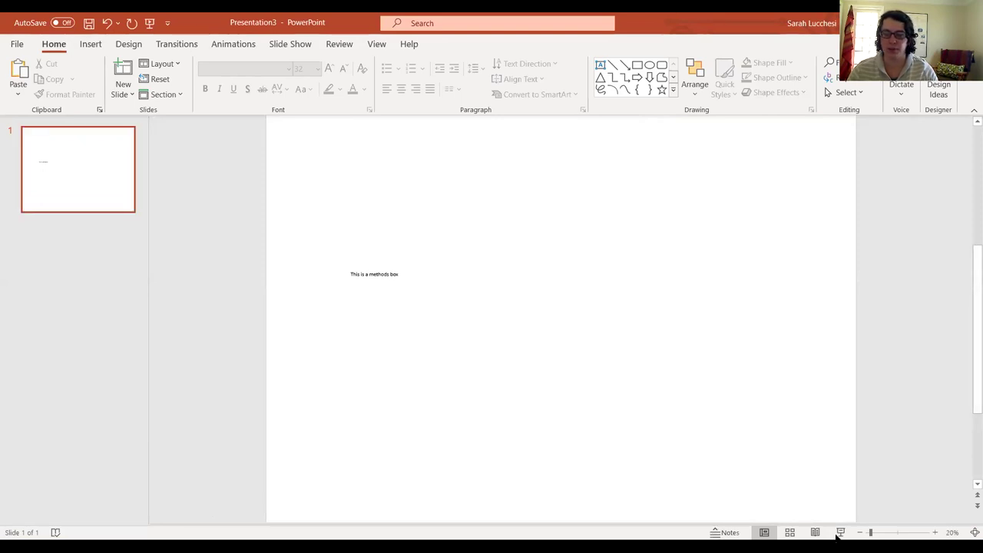
{"action": "left_click", "coordinate": [387, 269]}
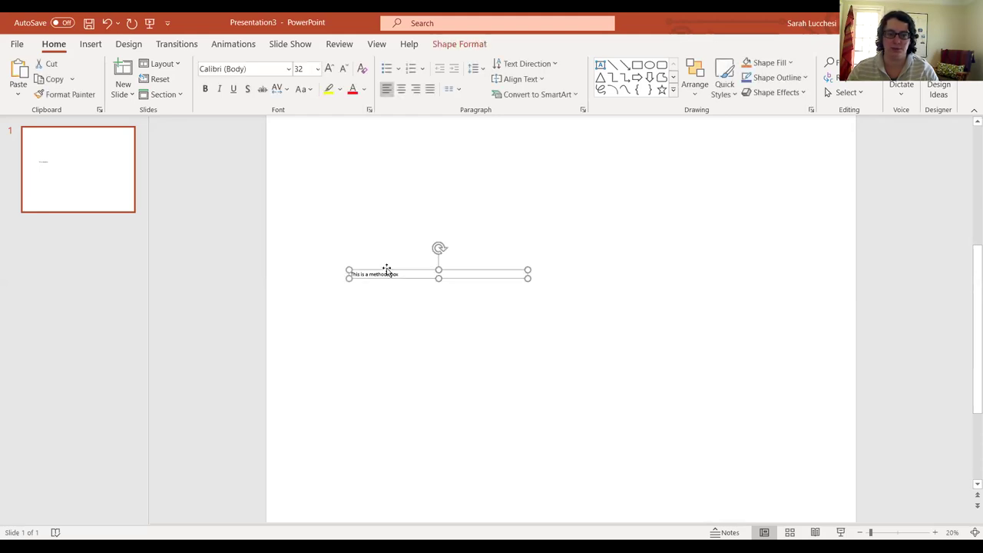
{"action": "mouse_move", "coordinate": [406, 267]}
{"action": "left_mouse_down"}
{"action": "mouse_move", "coordinate": [508, 350]}
{"action": "mouse_move", "coordinate": [558, 250]}
{"action": "left_mouse_up"}
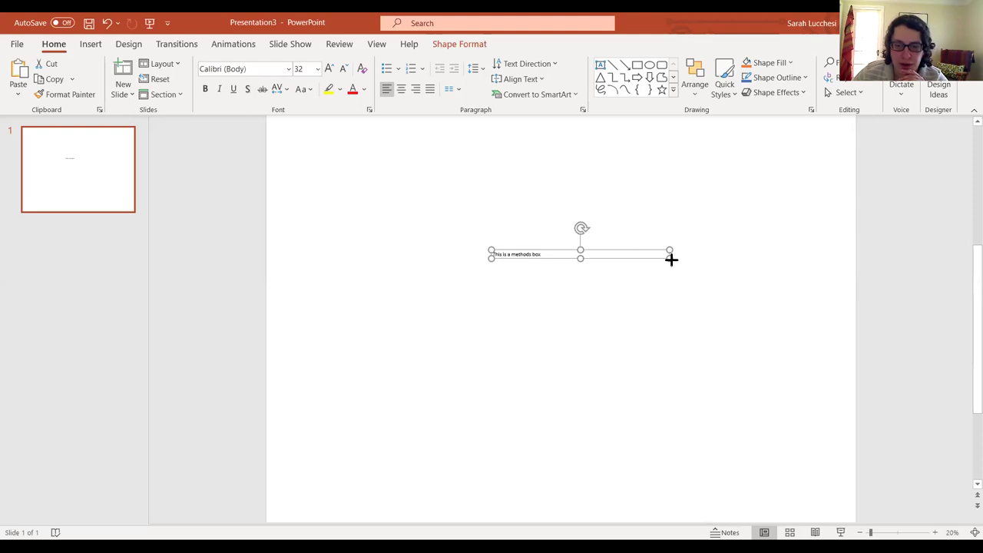
{"action": "mouse_move", "coordinate": [671, 259]}
{"action": "left_mouse_down"}
{"action": "mouse_move", "coordinate": [622, 259]}
{"action": "mouse_move", "coordinate": [425, 193]}
{"action": "left_mouse_up"}
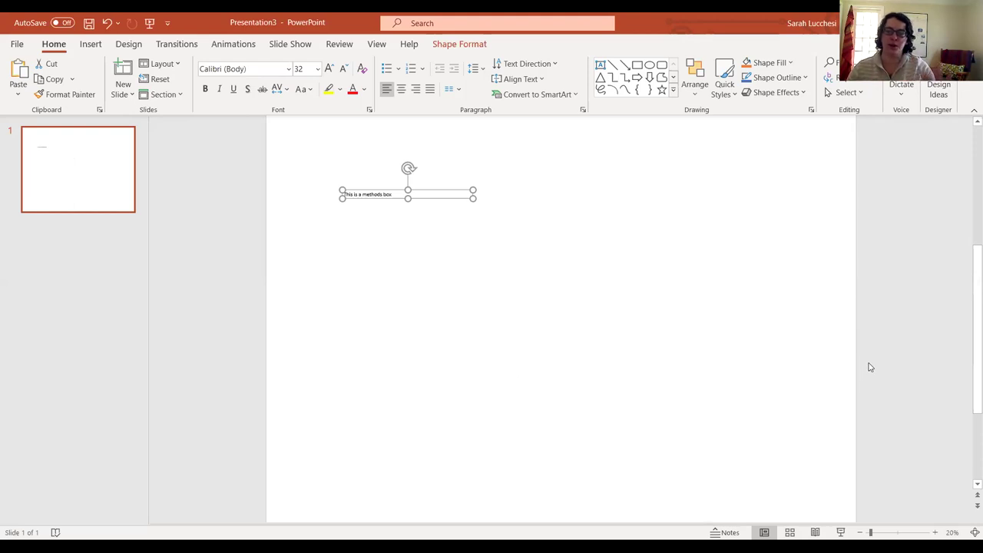
{"action": "scroll", "coordinate": [507, 343], "scroll_direction": "up", "scroll_amount": 2}
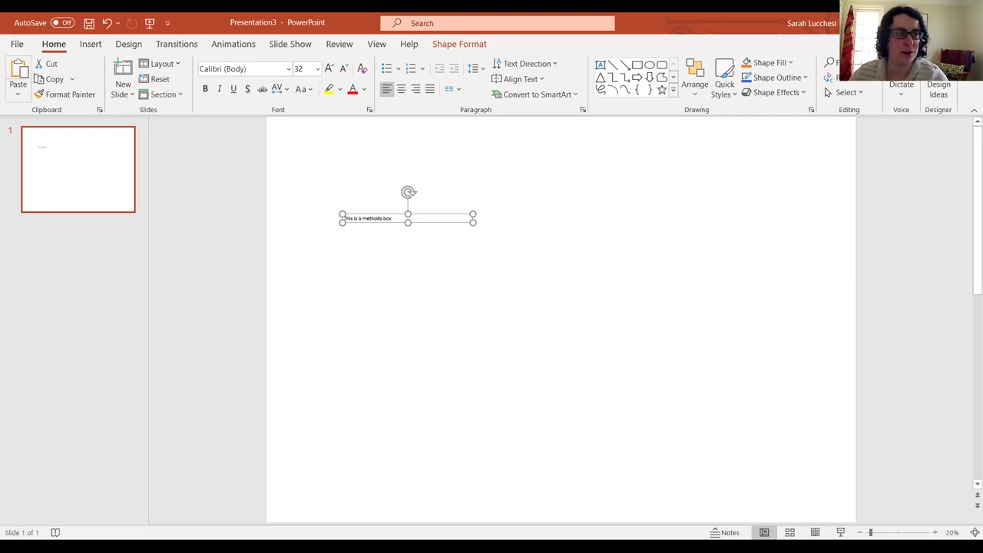
Step: Start Save As to the Desktop and highlight PDF in the file-type list
{"action": "left_click", "coordinate": [17, 44]}
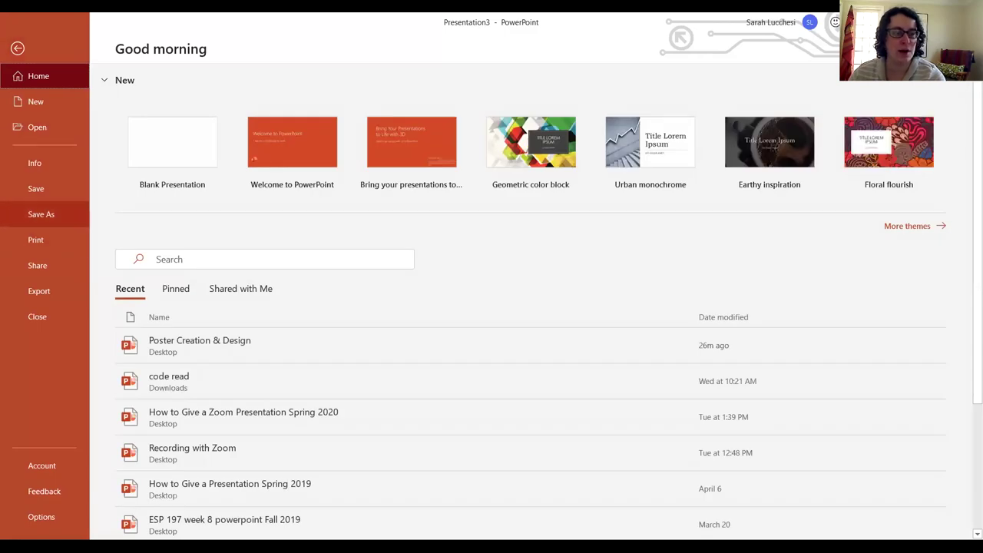
{"action": "left_click", "coordinate": [40, 214]}
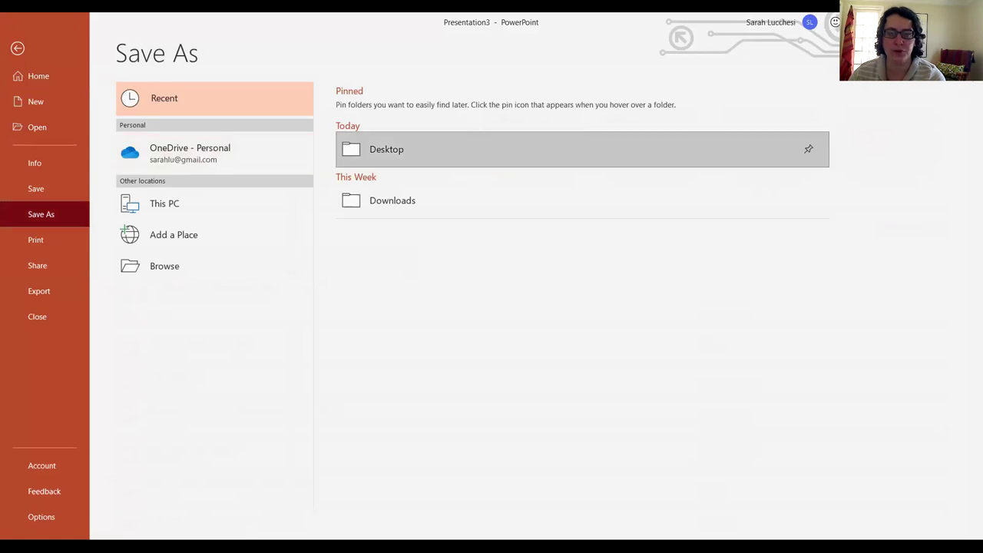
{"action": "left_click", "coordinate": [386, 149]}
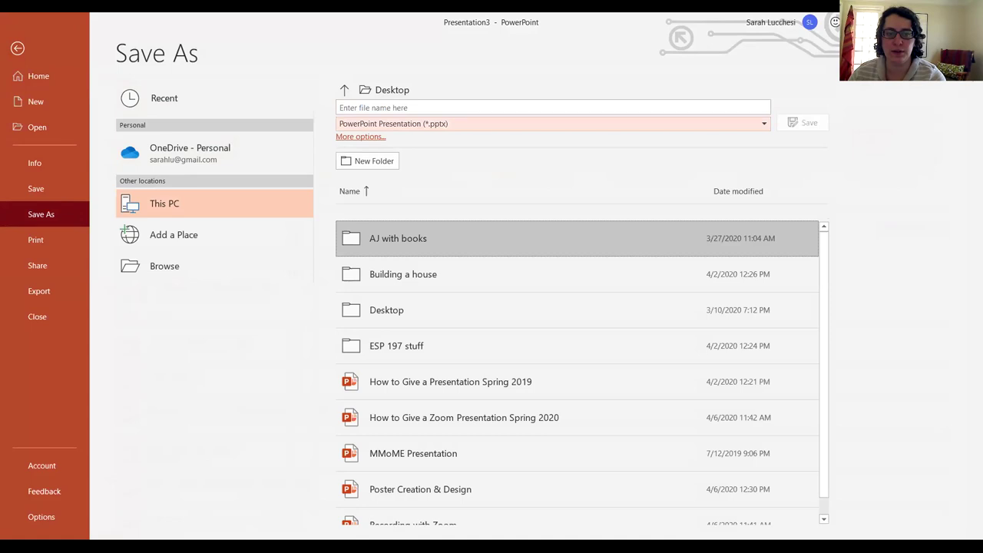
{"action": "left_click", "coordinate": [553, 124]}
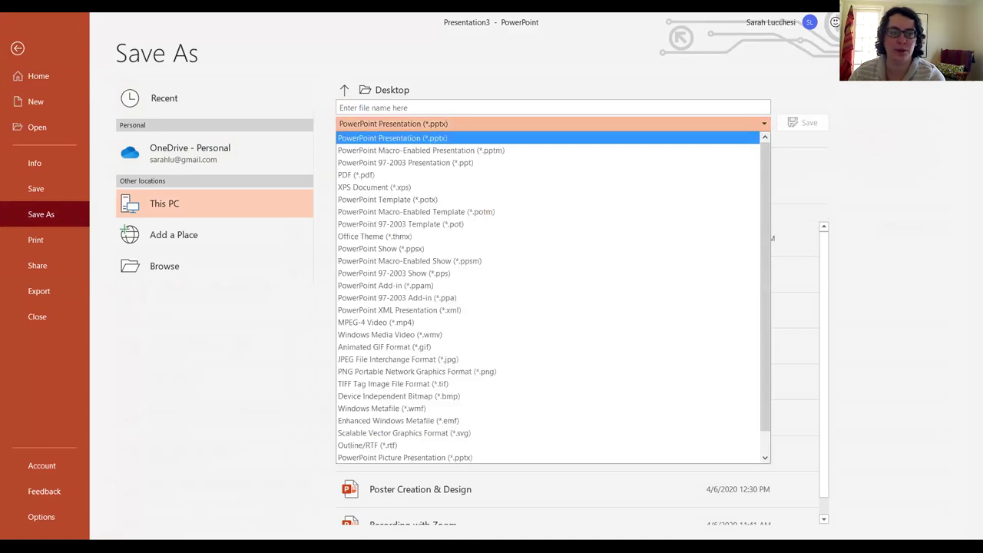
{"action": "key", "text": "Down"}
{"action": "key", "text": "Down"}
{"action": "key", "text": "Down"}
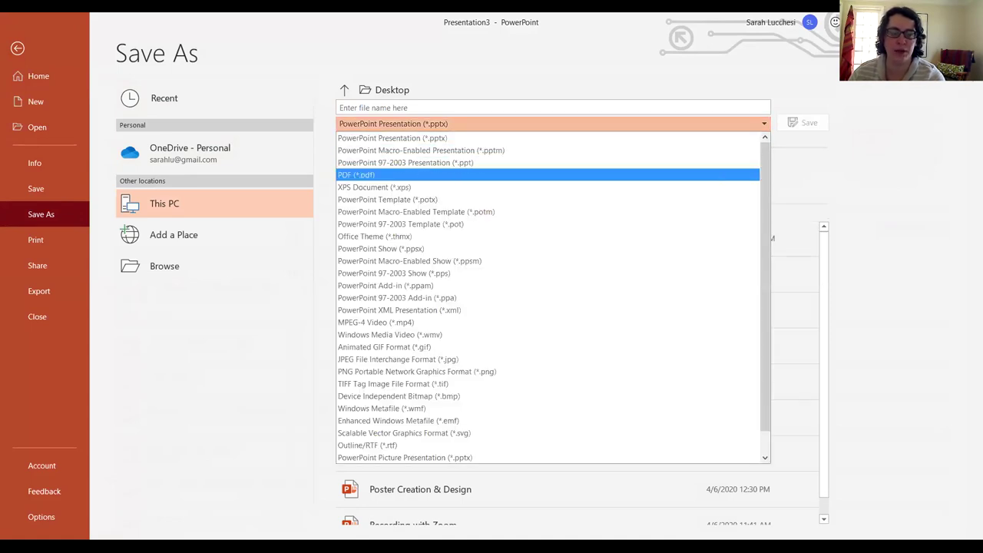